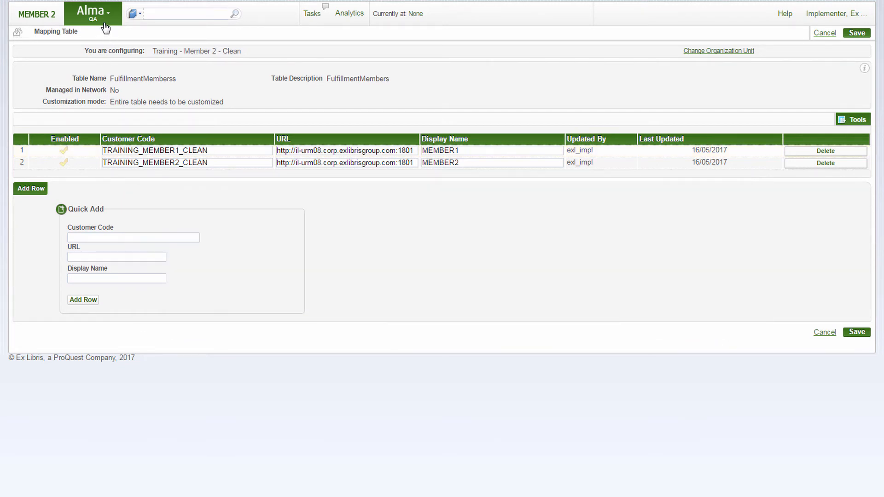
- Open the Fulfillment Network Profile from the fulfillment configuration's locate profiles, review its details and parameters, and save it
left_click(102, 19)
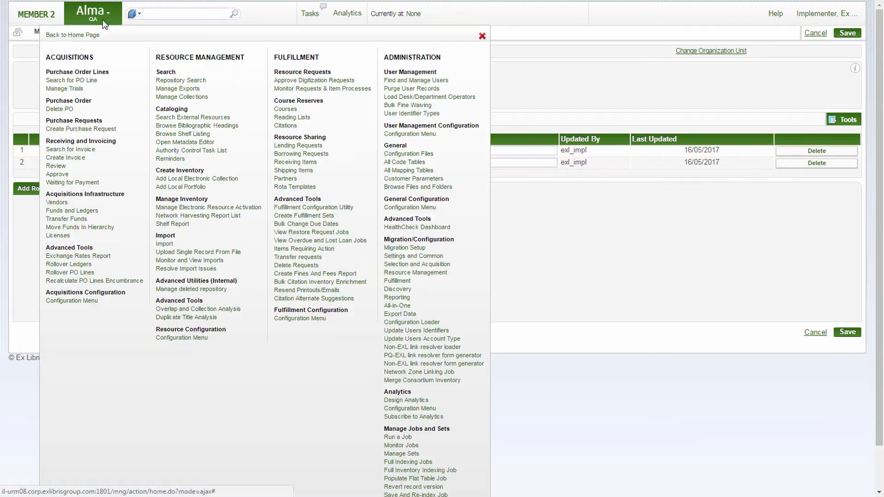
left_click(305, 317)
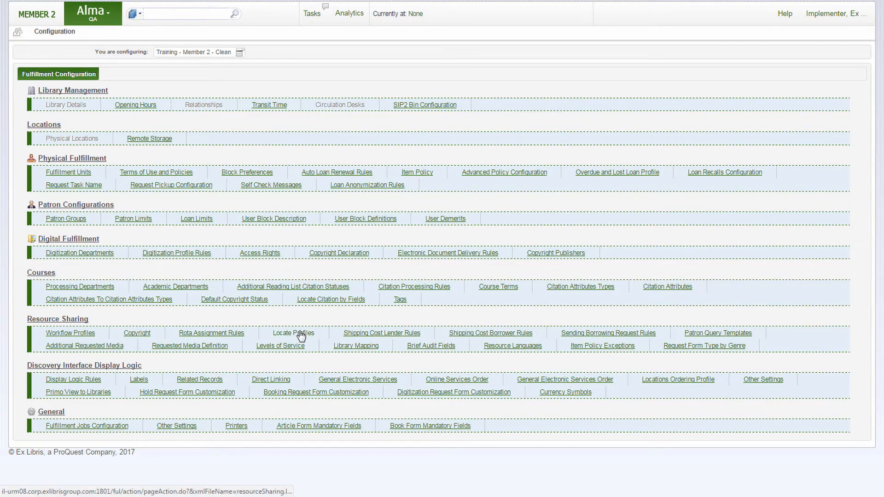
left_click(301, 335)
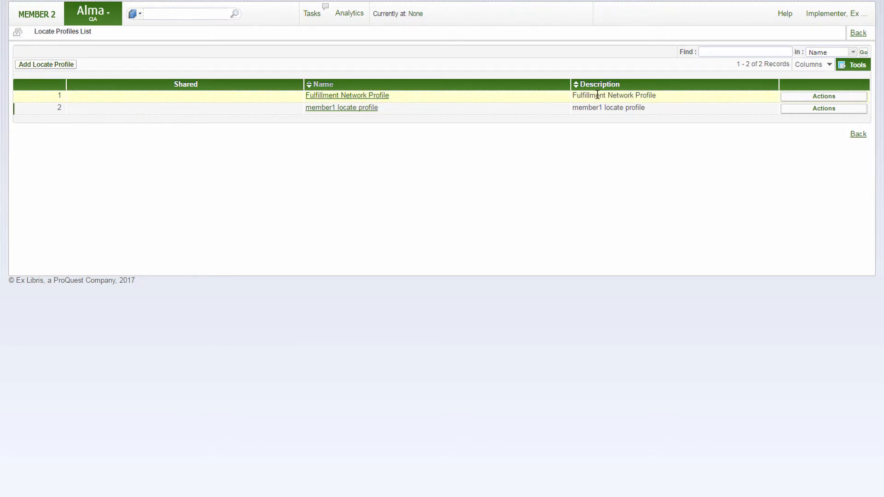
left_click(806, 96)
left_click(790, 107)
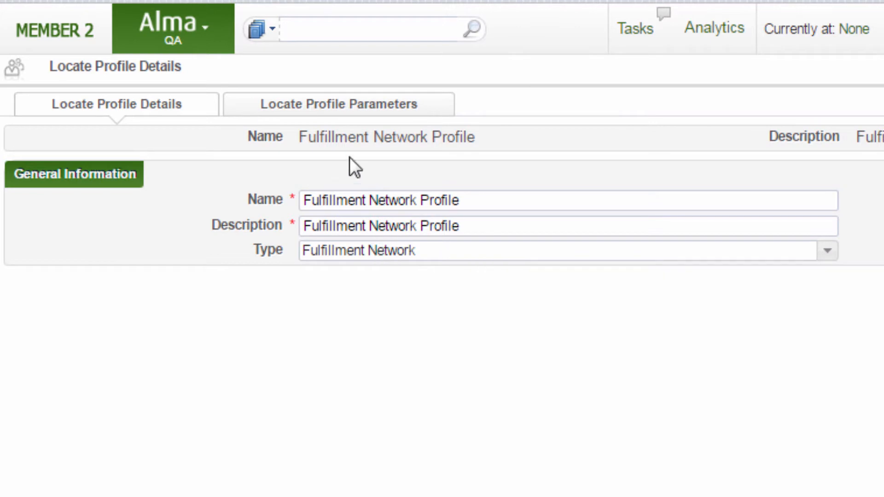
left_click(321, 103)
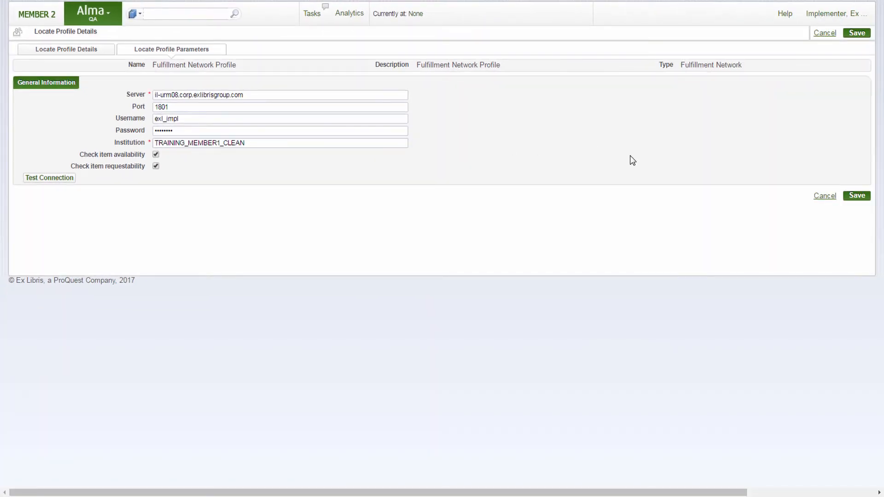
left_click(844, 196)
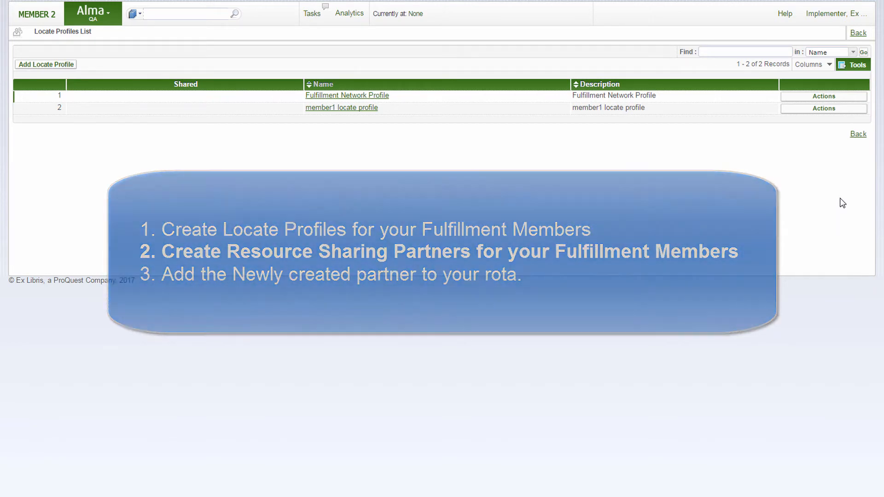
- Open the resource sharing partner Ful Member 1 for editing, review its general information and parameters, and save it
left_click(107, 16)
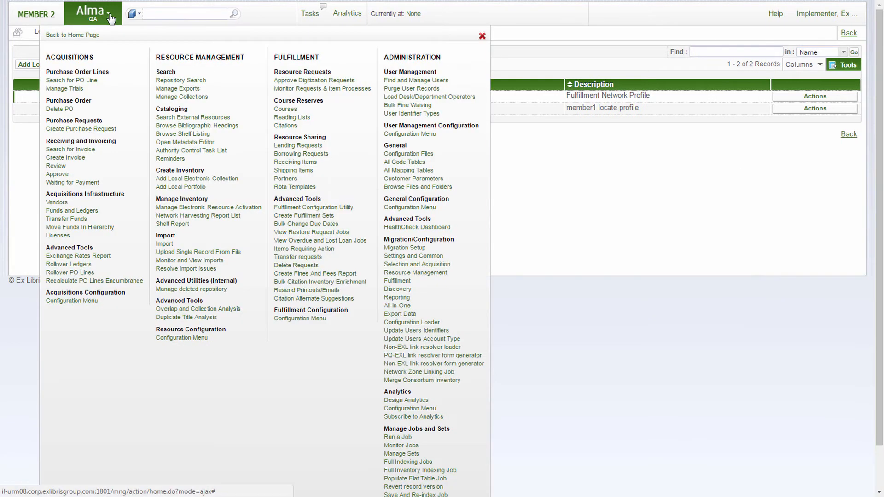
left_click(291, 179)
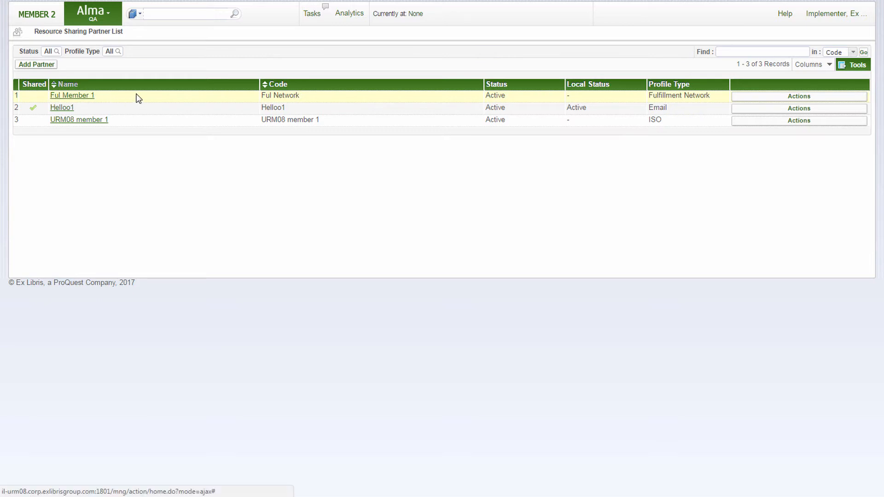
left_click(774, 96)
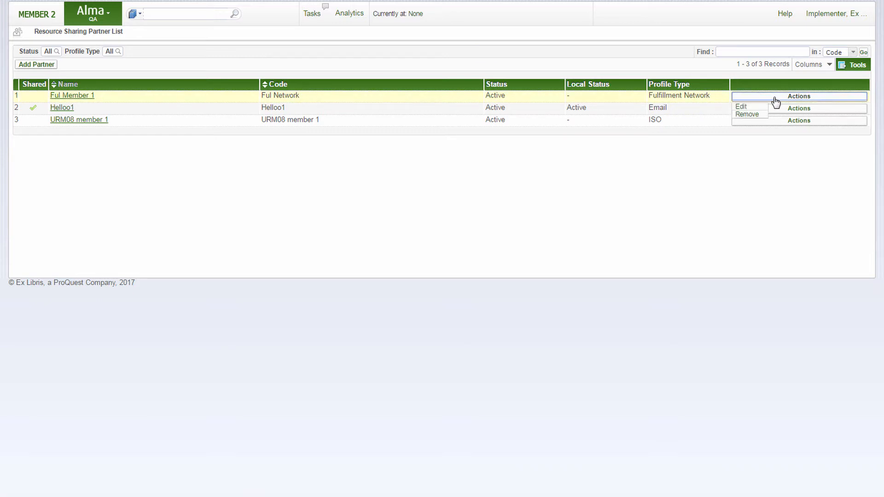
left_click(742, 107)
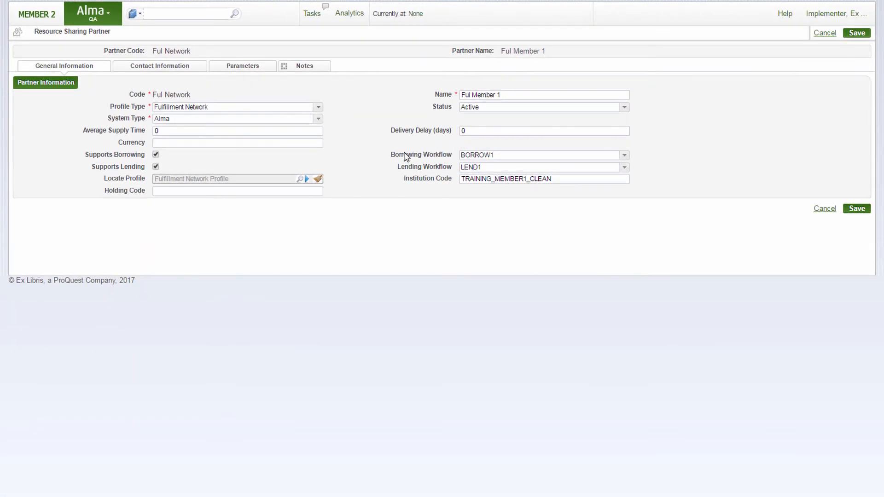
left_click(237, 69)
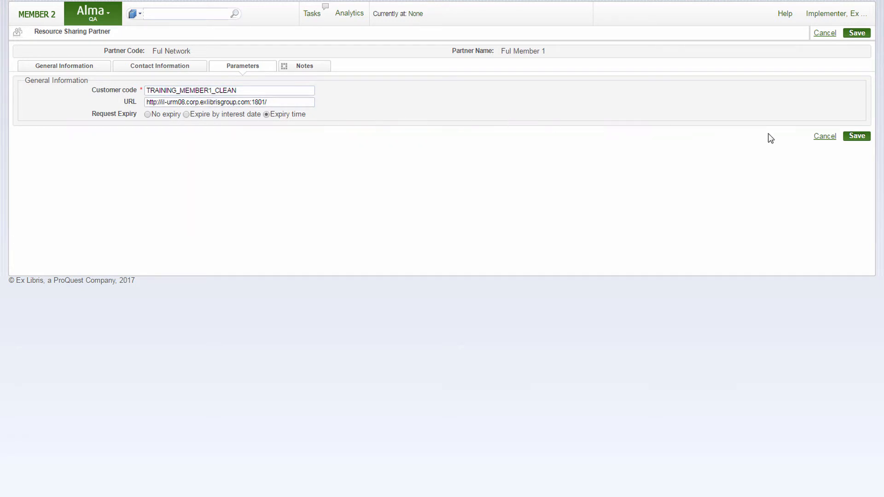
left_click(856, 136)
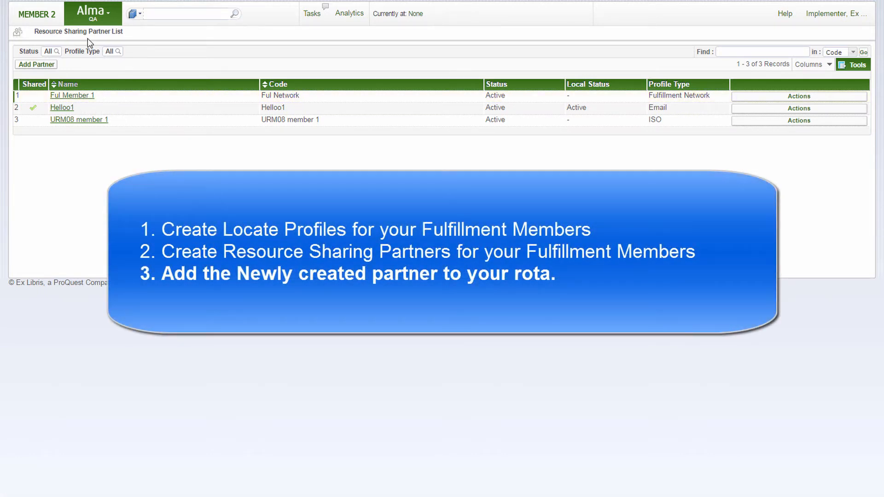
- Open the ROTA_MAIN rota template for editing and view its template members
left_click(105, 22)
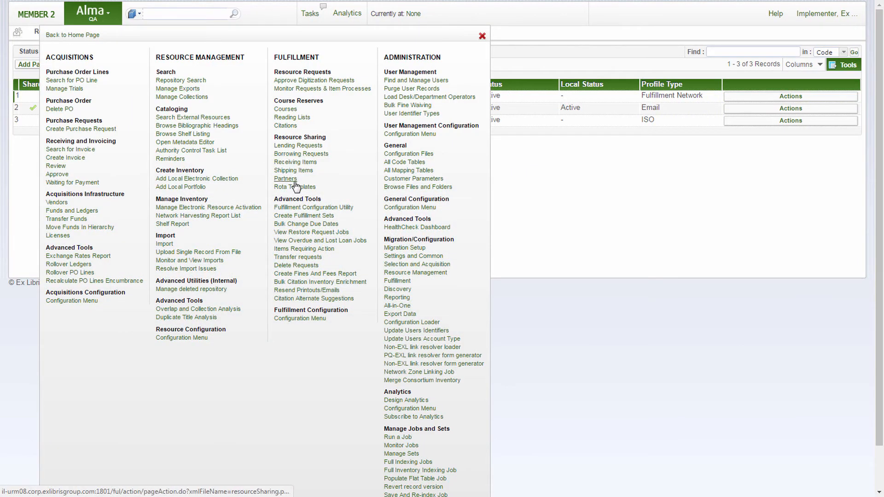
left_click(294, 186)
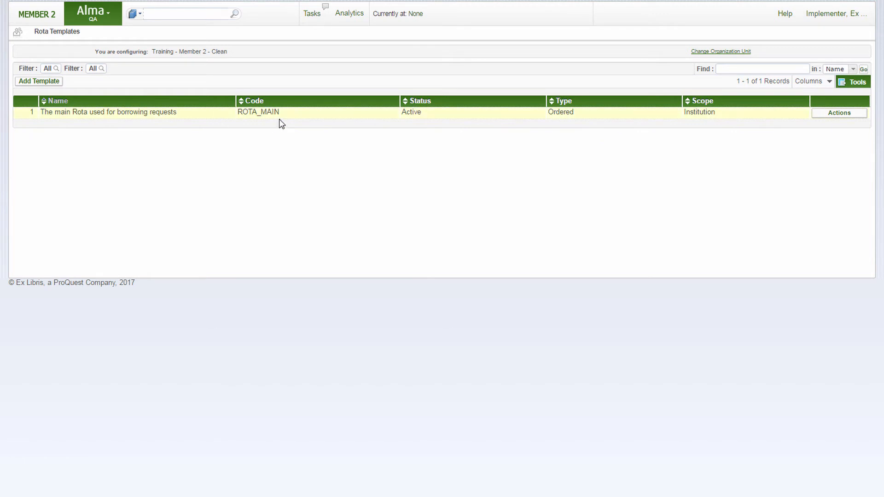
left_click(840, 115)
left_click(815, 123)
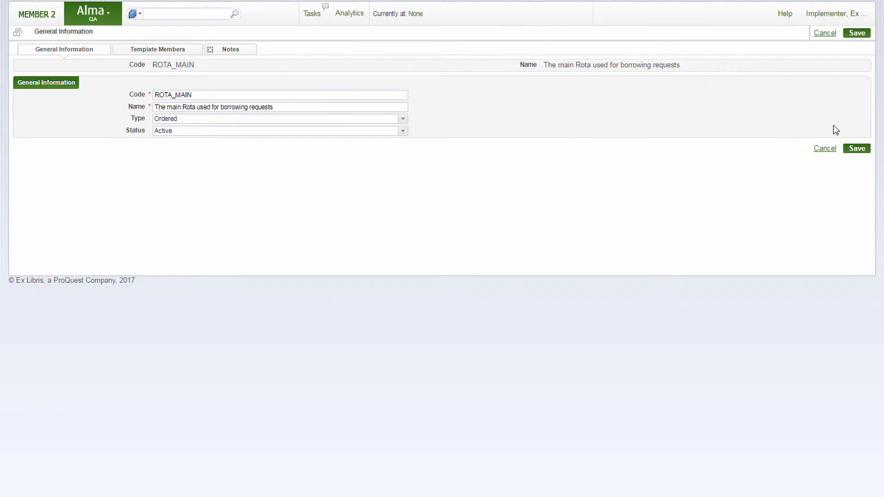
left_click(158, 50)
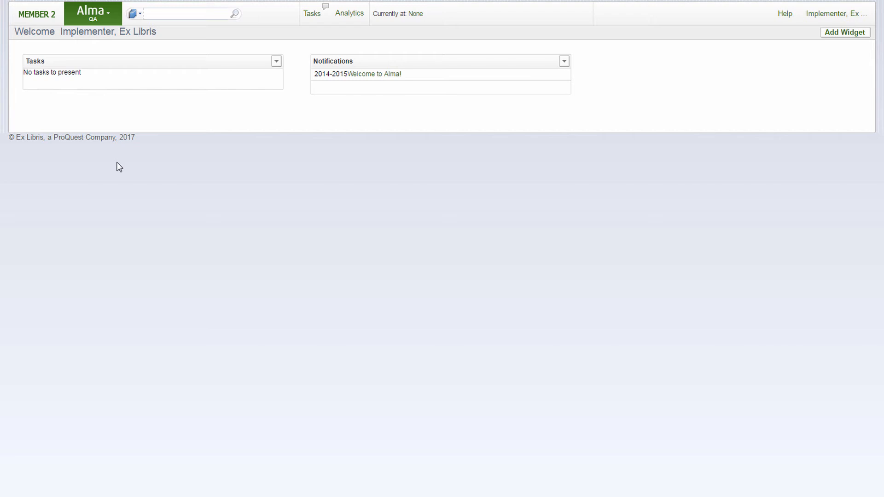
- Open the resource sharing borrowing requests and start adding a new request from a repository search
left_click(92, 16)
left_click(296, 155)
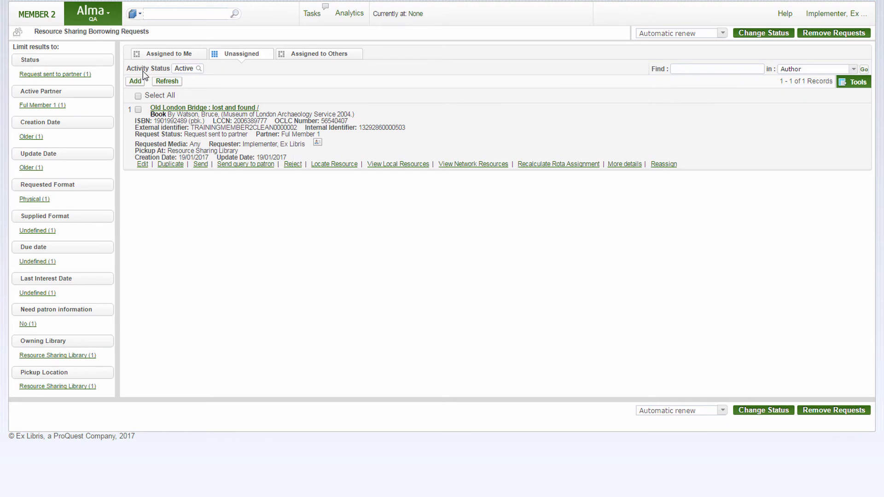
left_click(134, 82)
left_click(151, 103)
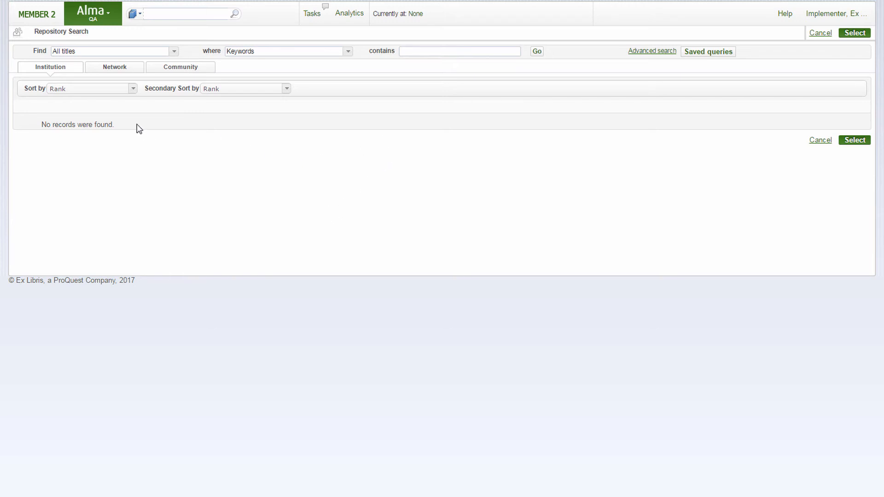
- Search the Network for all titles with the keywords "morning sky" and select the book Cold morning sky for the request
left_click(120, 71)
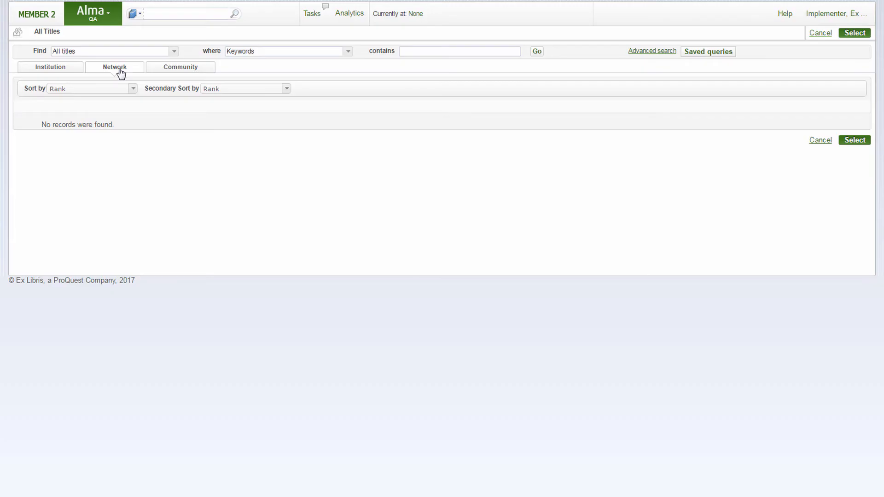
left_click(432, 53)
type("morning sky")
left_click(471, 66)
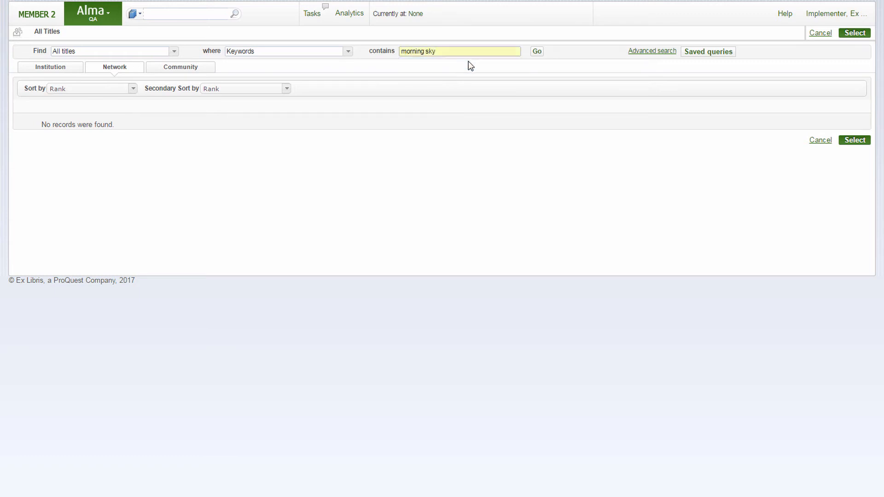
left_click(536, 52)
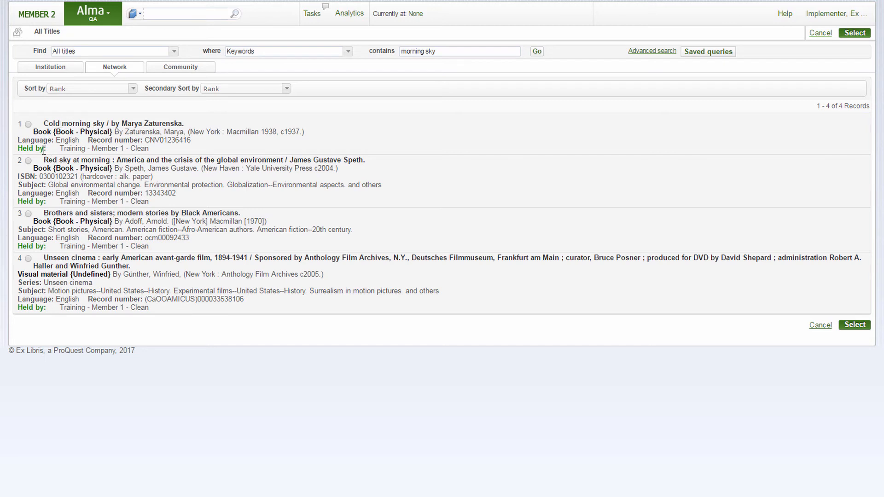
left_click(28, 125)
left_click(849, 326)
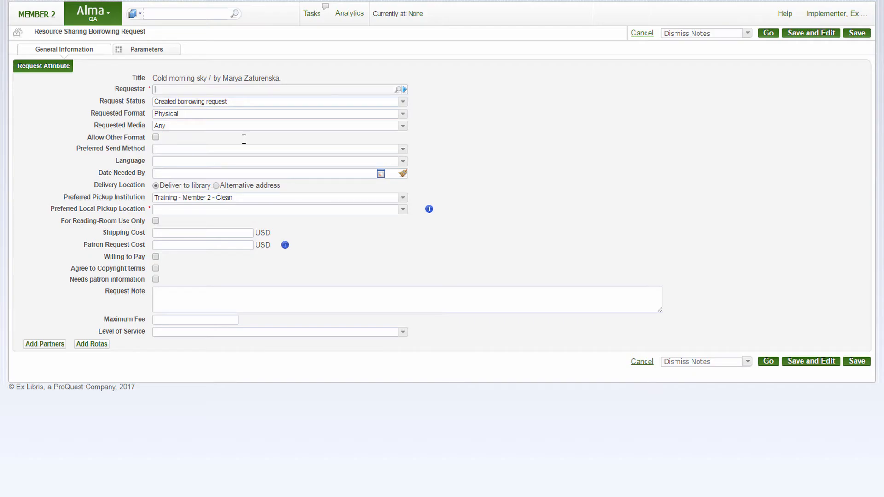
- Enter the requester's name, and set the preferred pickup institution to Training - Member 1 - Clean and pickup location to Main Library
type("jane")
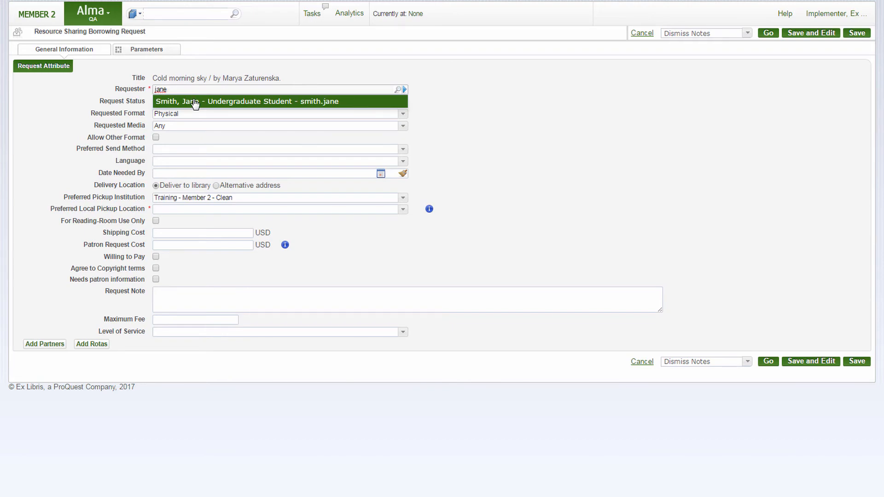
left_click(192, 101)
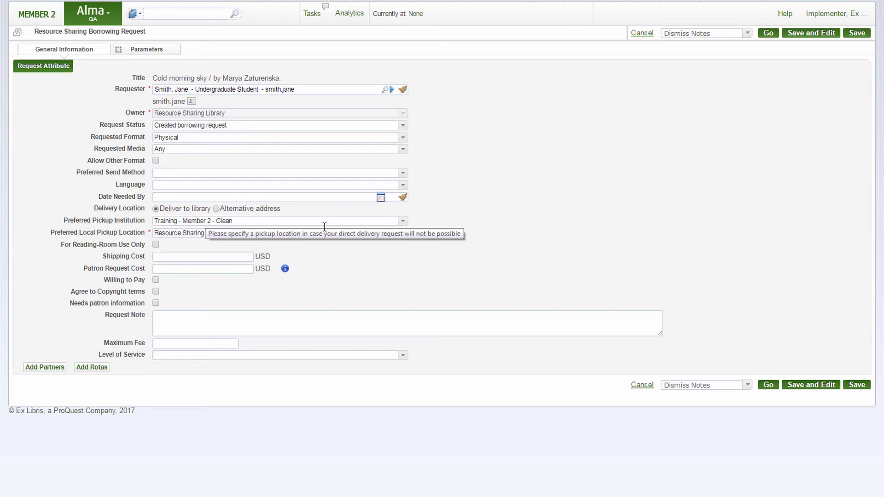
left_click(403, 221)
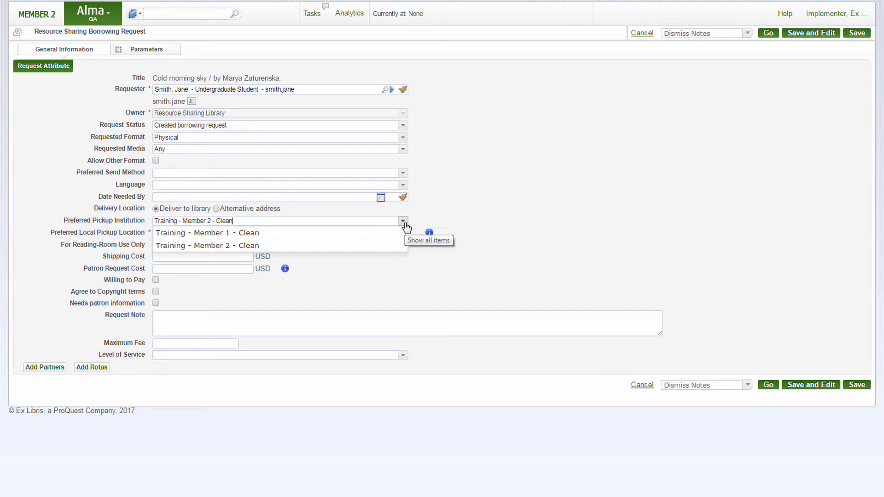
left_click(253, 233)
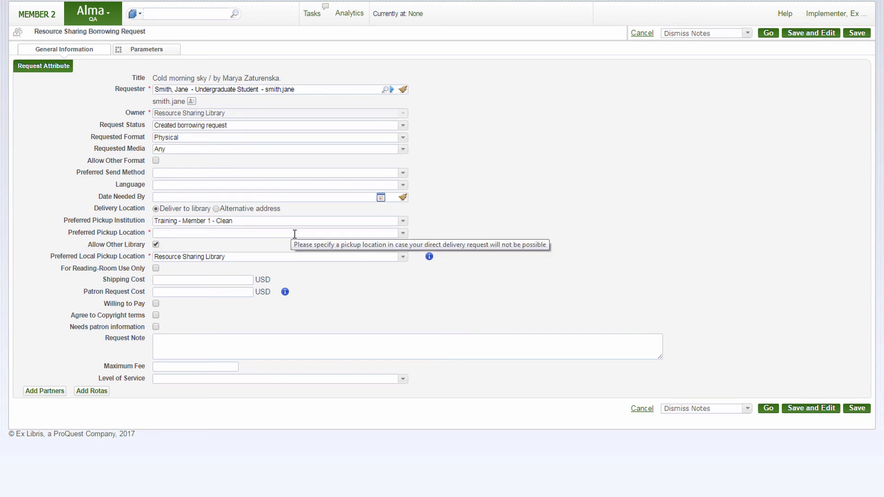
left_click(403, 233)
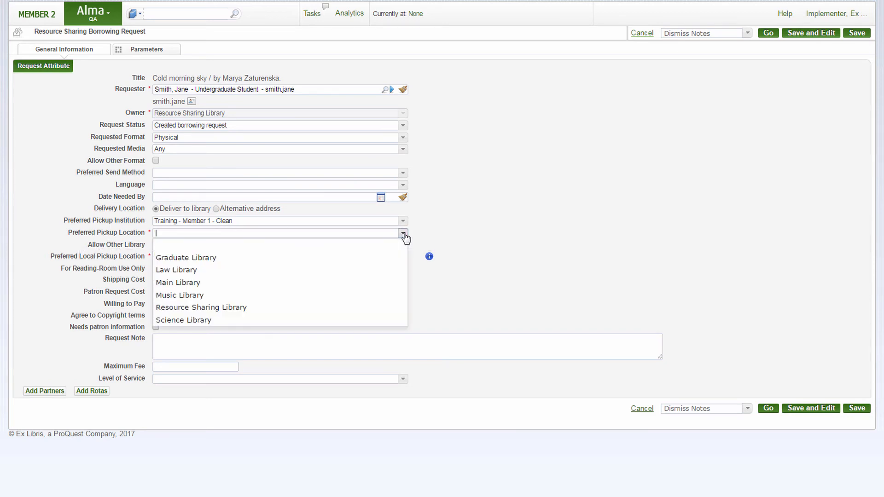
left_click(231, 283)
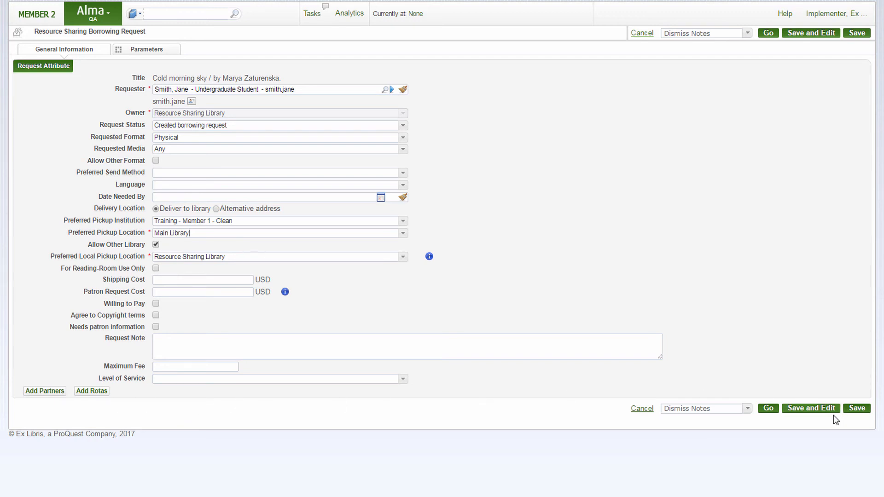
- Save the new borrowing request for Cold morning sky and send it to the partner
left_click(857, 413)
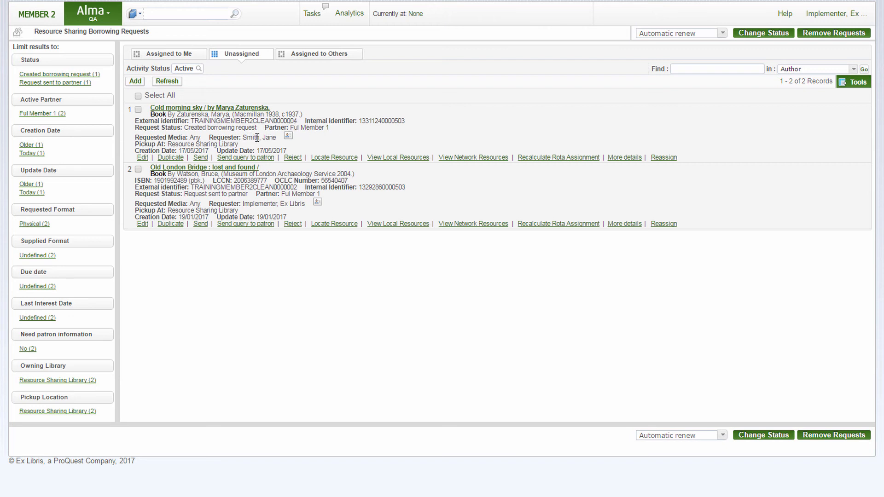
left_click(202, 158)
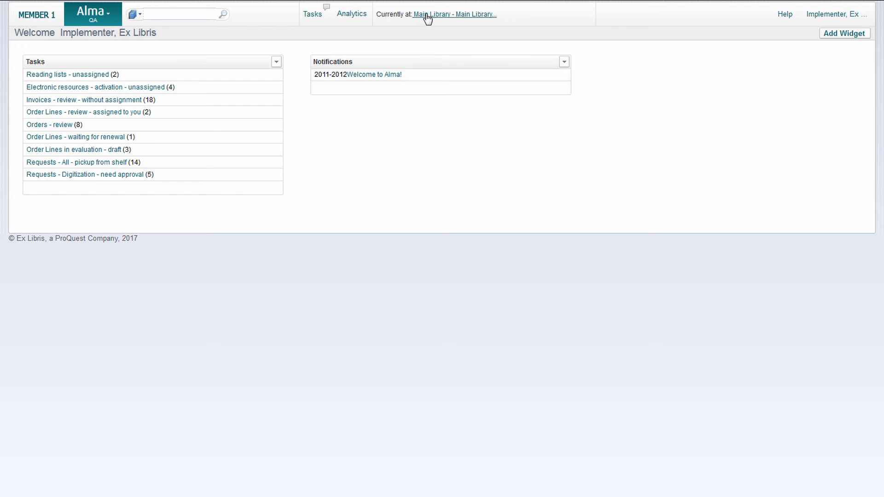
- In Member 1, limit the pick from shelf list to today's requests and open the request queue for Cold morning sky
left_click(102, 13)
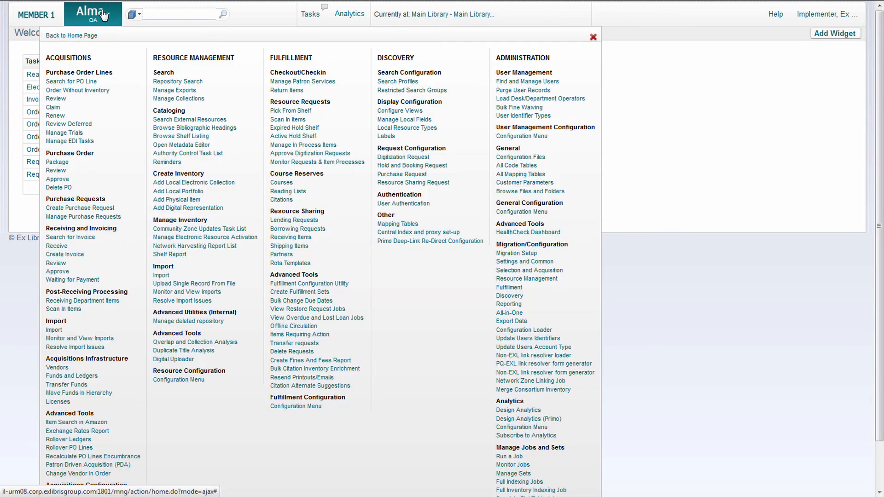
left_click(292, 112)
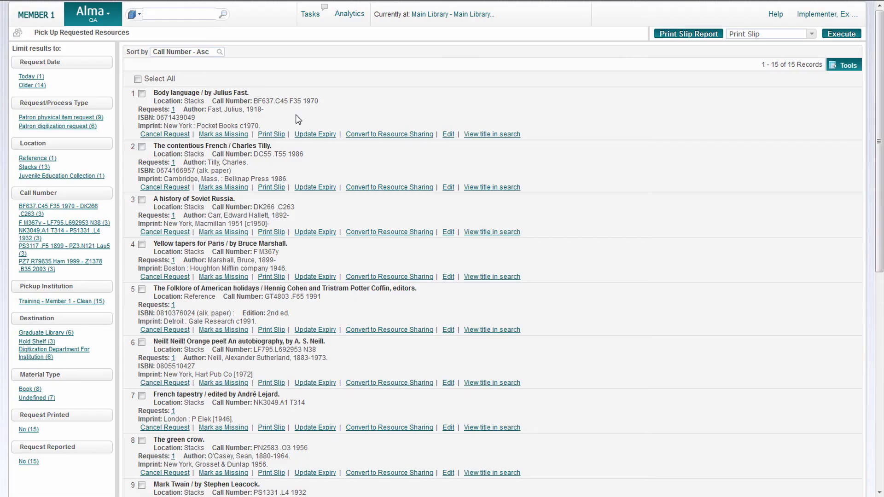
left_click(31, 76)
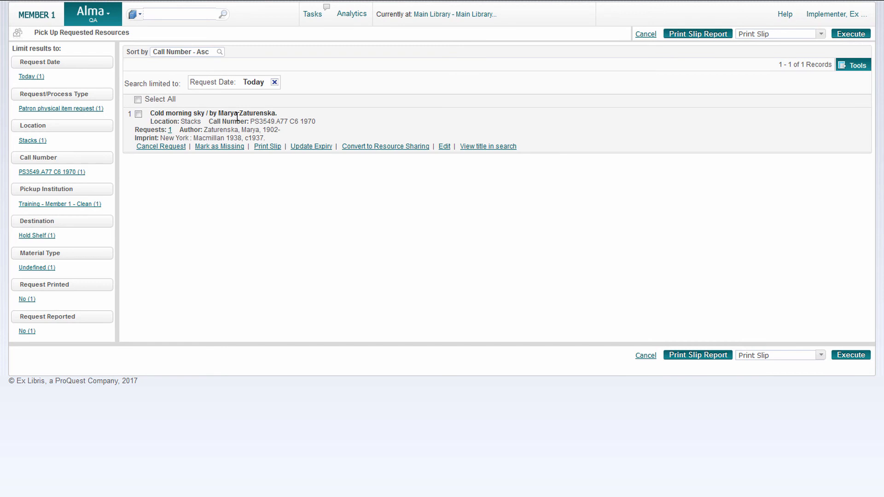
left_click(171, 130)
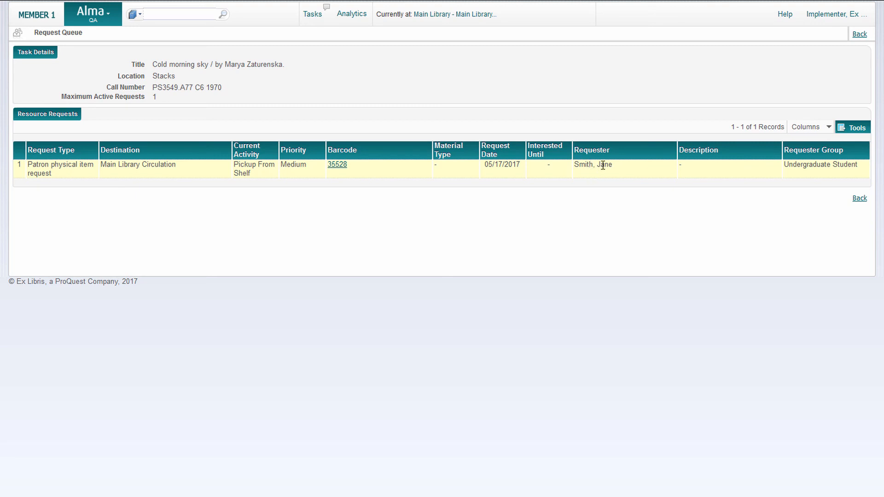
- Copy the requested item's barcode 35528 from the request queue and scan the item in with it
left_click_drag(361, 168, 329, 167)
key("ctrl+c")
left_click(114, 17)
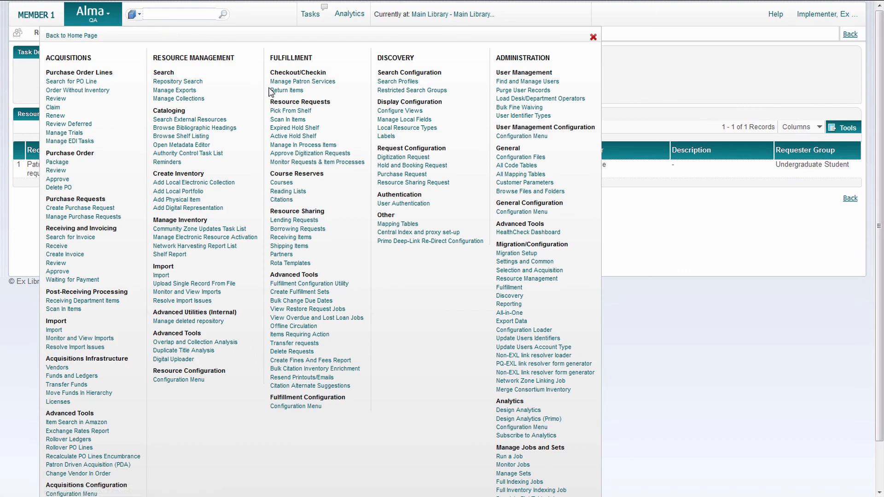
left_click(297, 119)
left_click(265, 108)
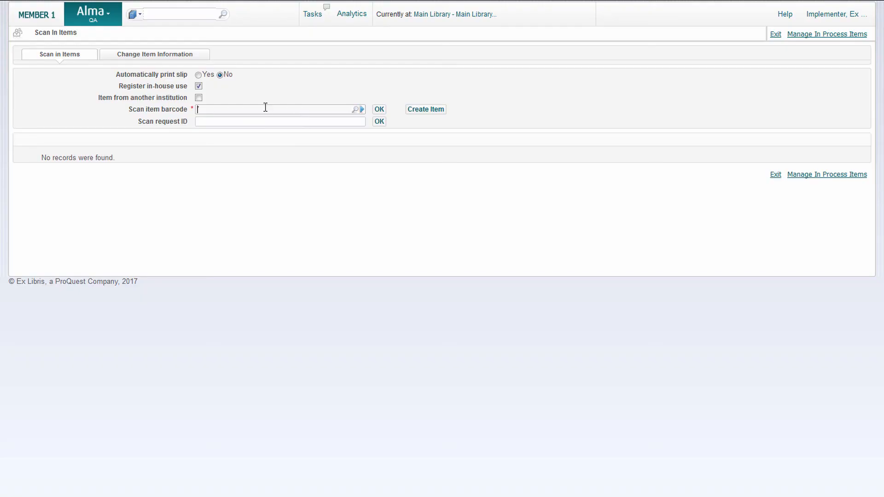
key("ctrl+v")
left_click(379, 111)
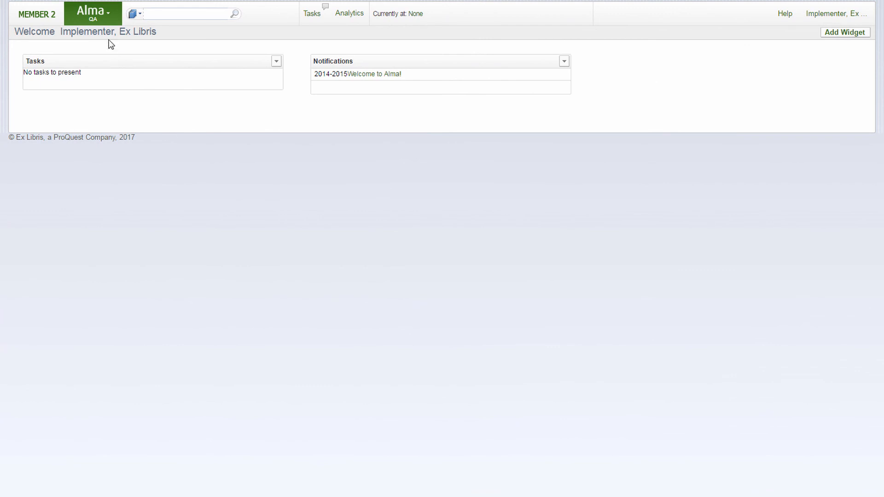
- In Member 2, open the resource sharing borrowing requests and set the activity status filter to All
left_click(107, 13)
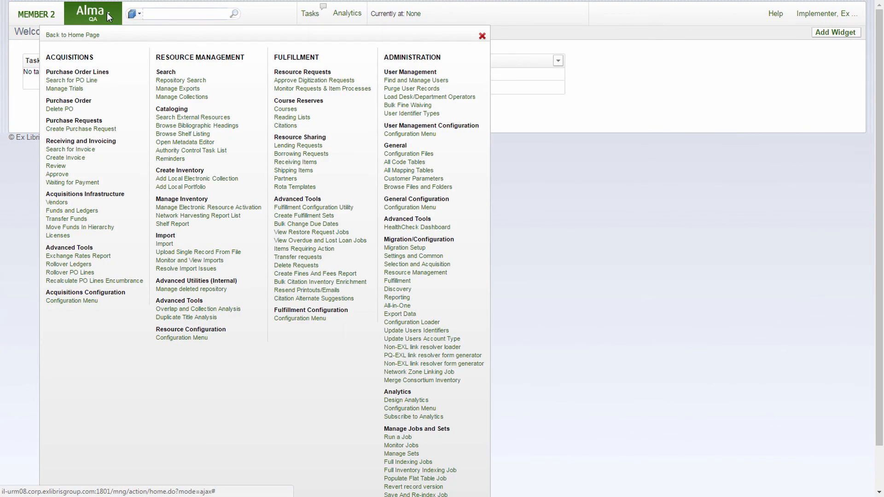
left_click(296, 153)
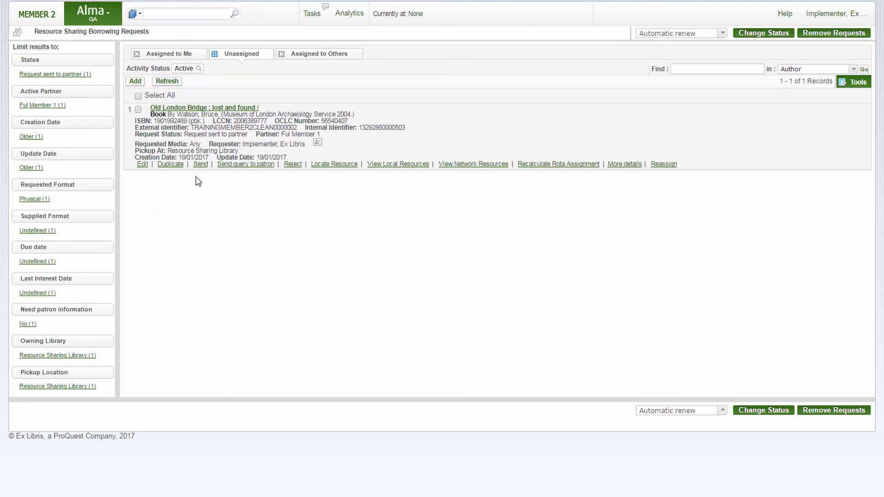
left_click(187, 69)
left_click(196, 91)
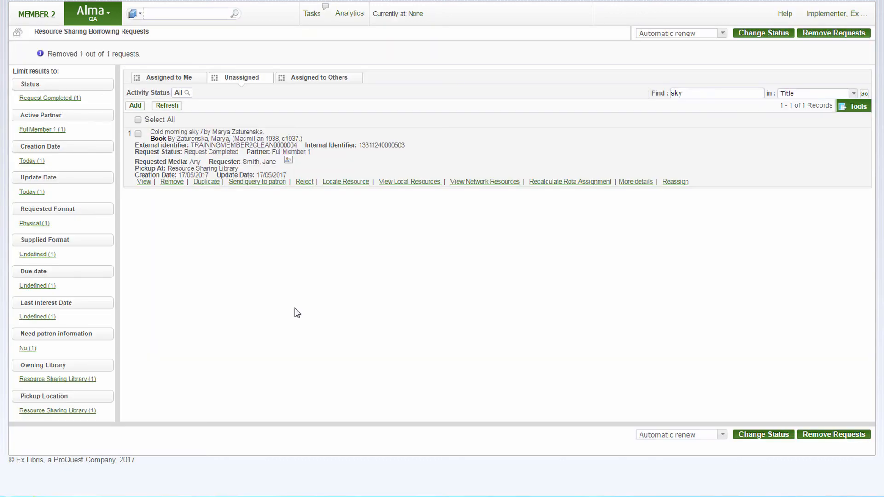